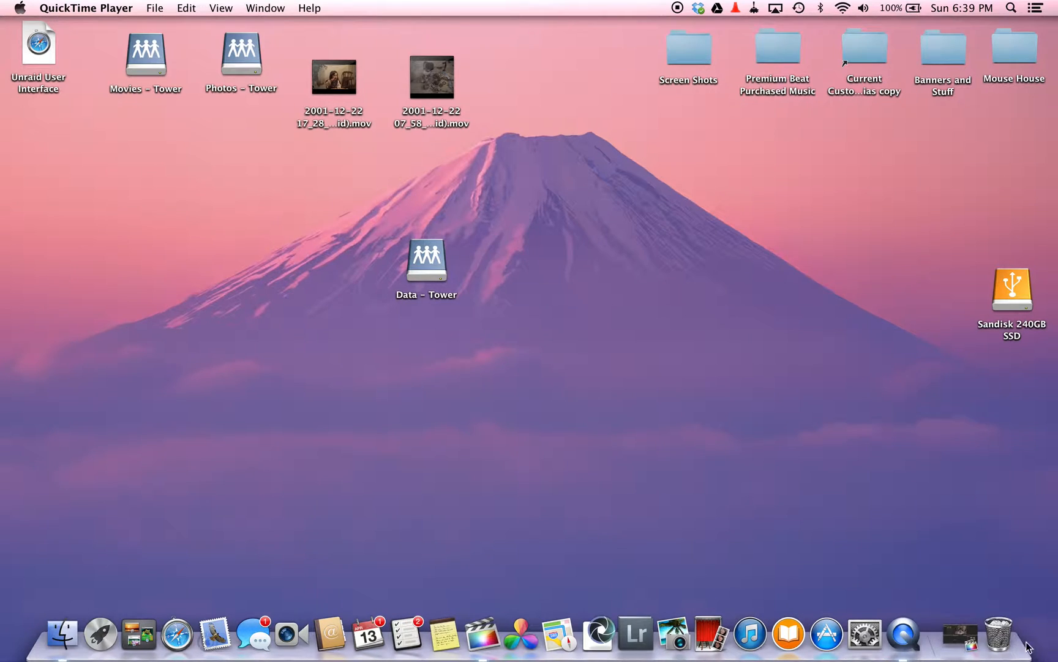
Step: Switch to Final Cut Pro and create a project named Archive Home Vid with video properties based on the first clip
left_click(967, 627)
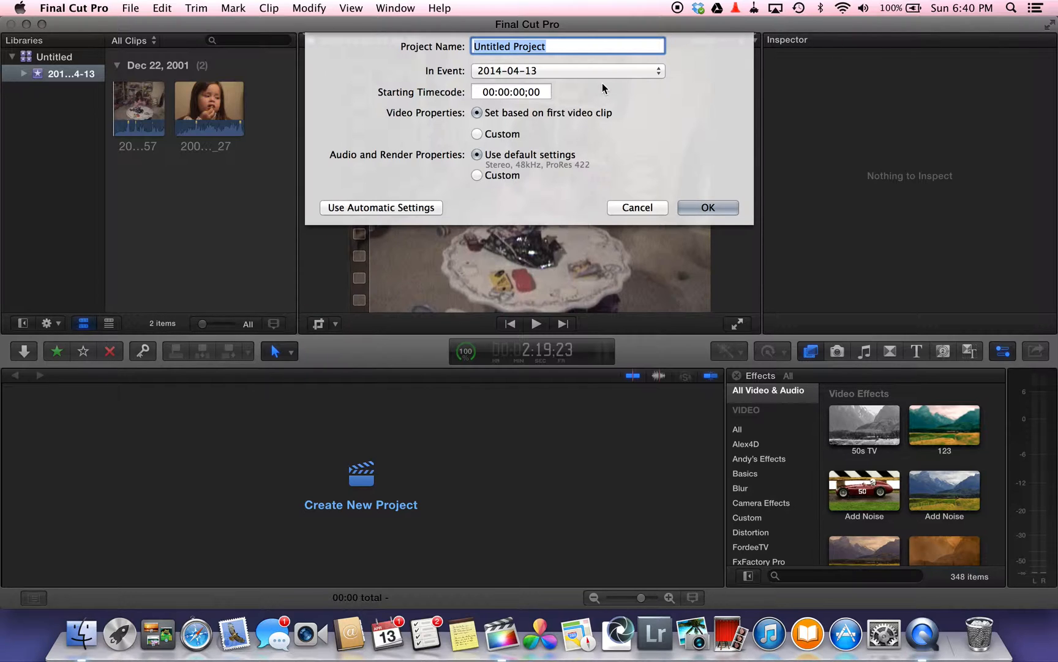
type("Archive")
key("BackSpace")
key("BackSpace")
type("ve")
key("BackSpace")
key("BackSpace")
type("ve Home Vid")
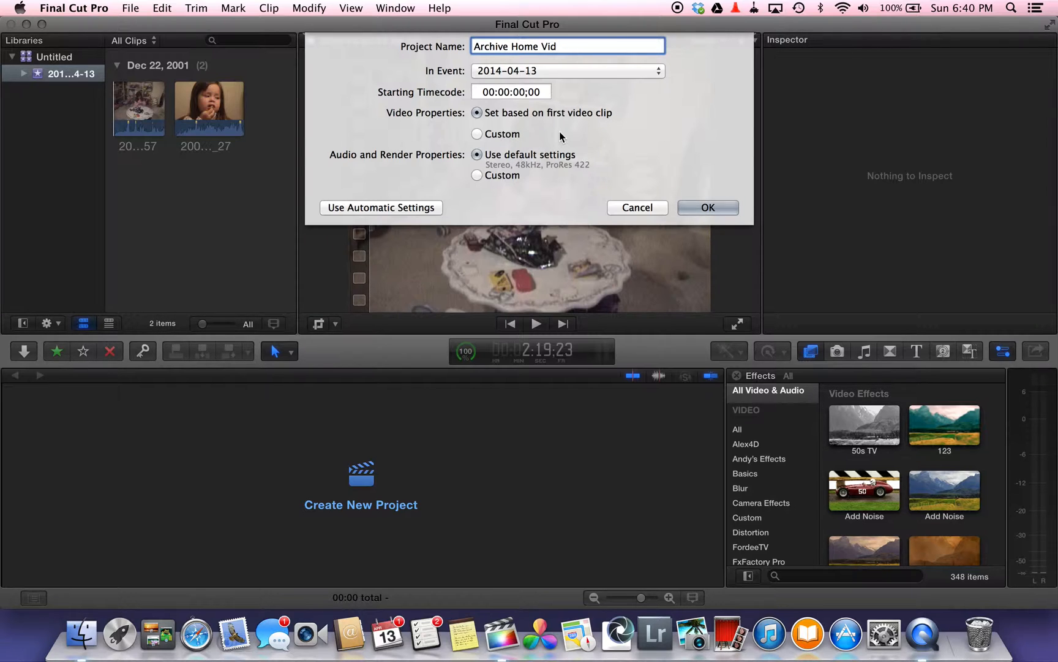
left_click(708, 208)
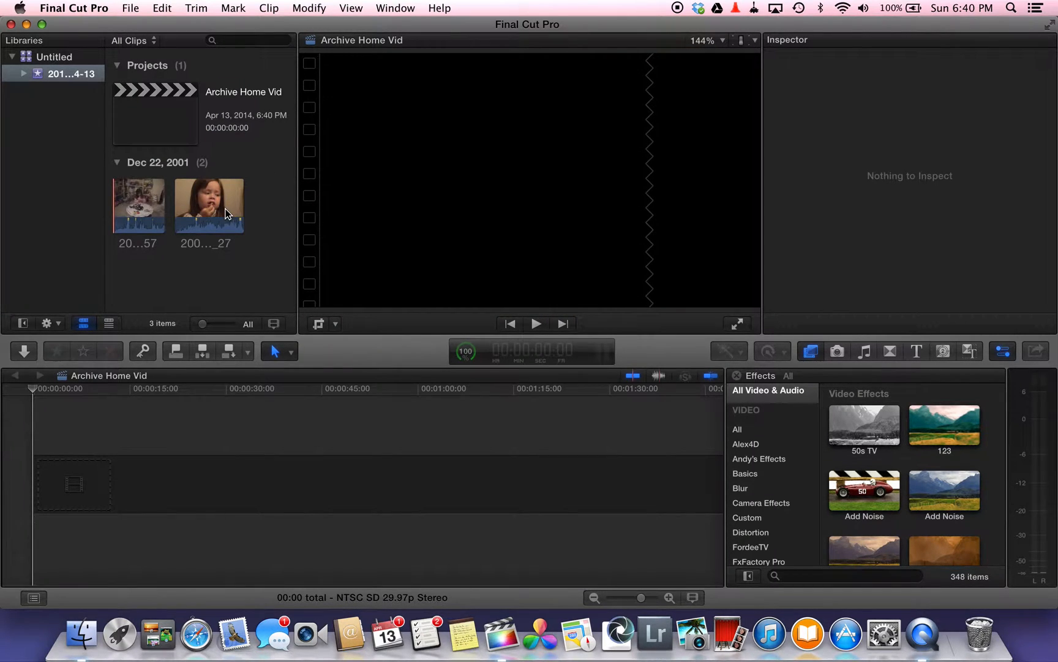
left_click(220, 208)
left_click_drag(214, 204, 120, 485)
left_click(122, 484)
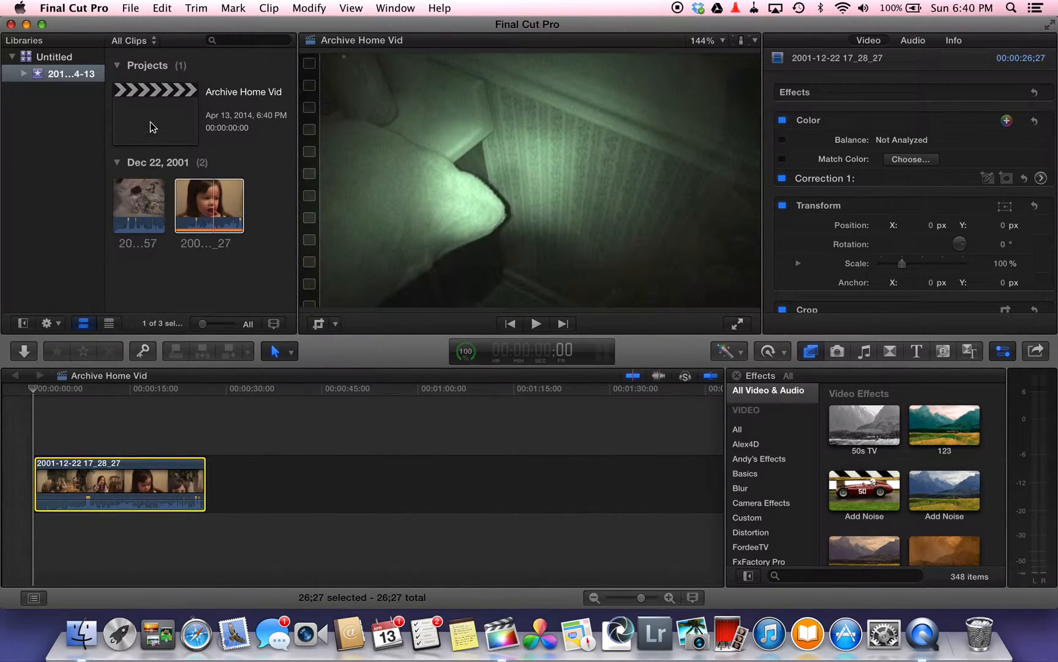
Step: Check the properties of the Archive Home Vid project and move the project to the trash
left_click(151, 125)
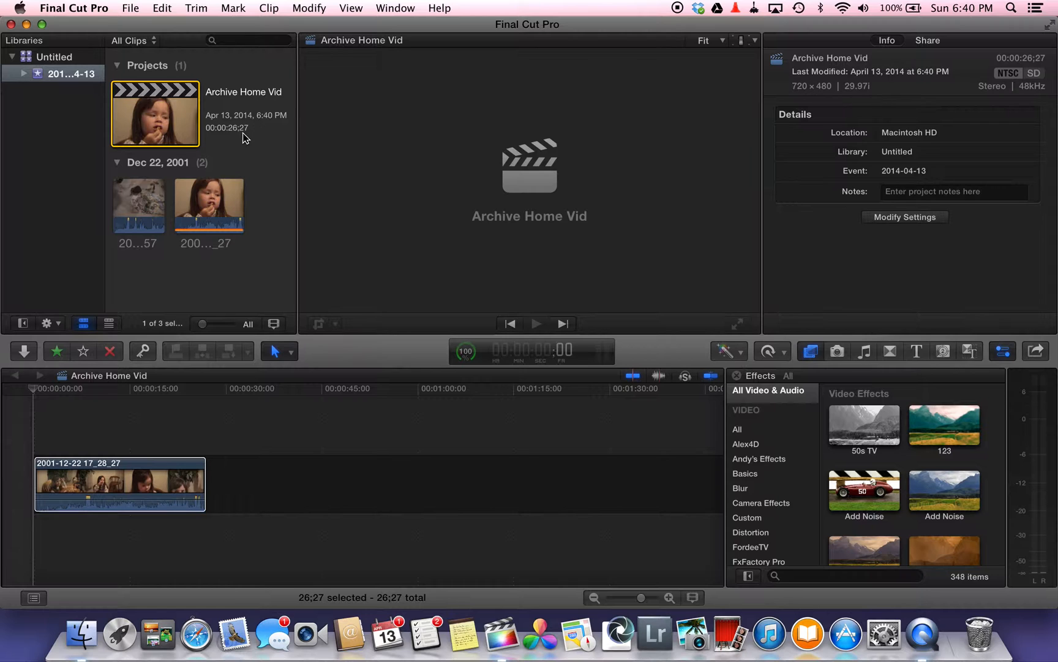
right_click(146, 111)
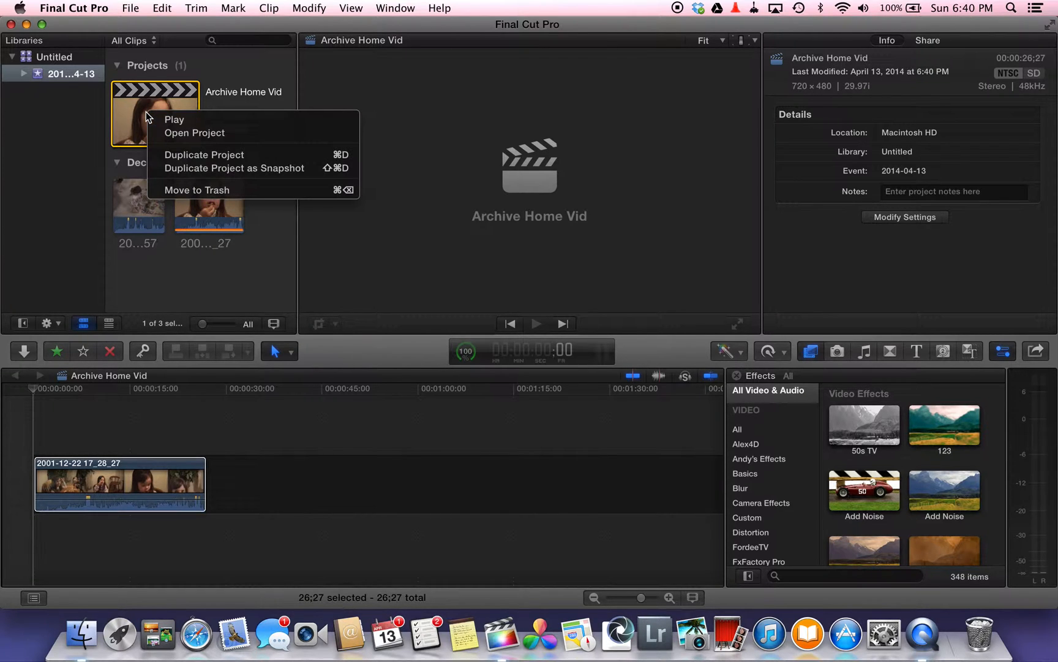
left_click(179, 190)
Step: Create a new project with custom video properties: NTSC SD format, 720x480 DV Anamorphic resolution and 29.97p rate
left_click(131, 8)
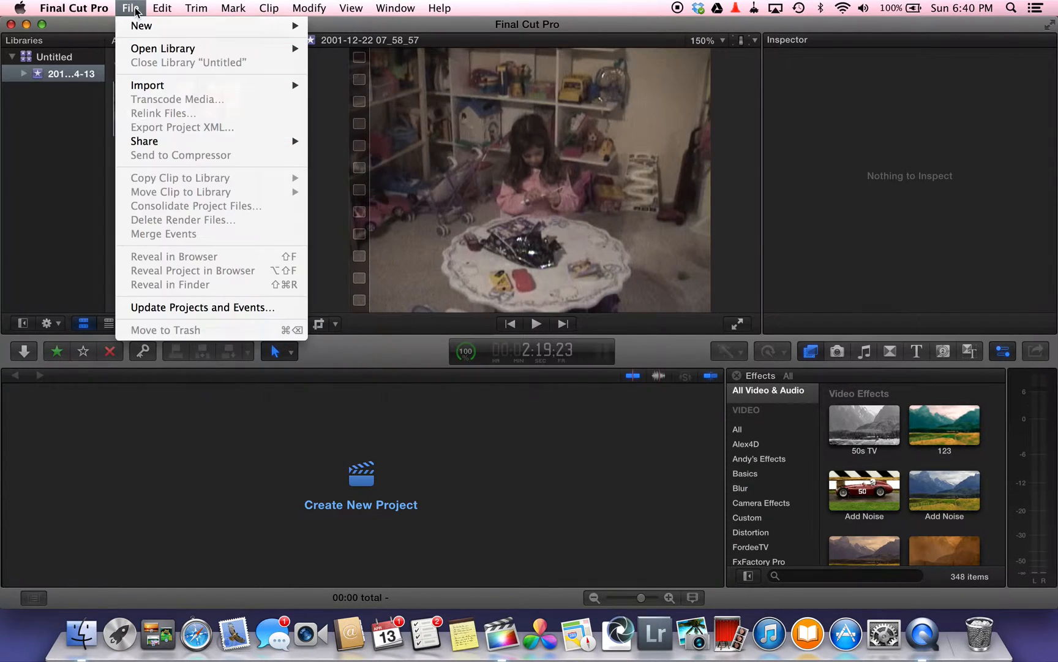
mouse_move(158, 28)
left_click(347, 30)
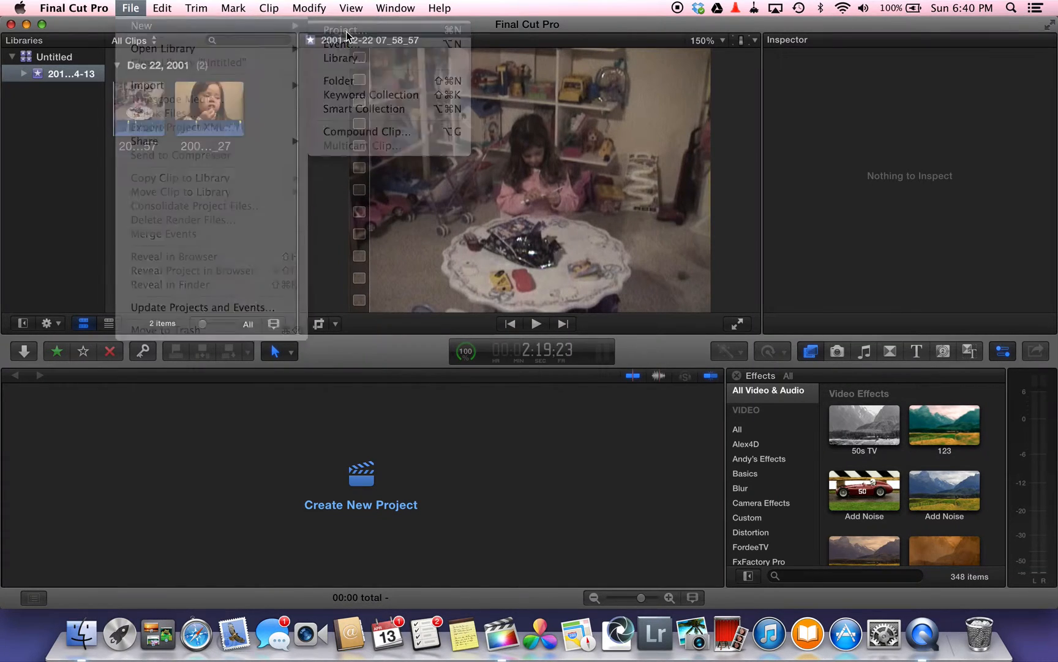
left_click(476, 134)
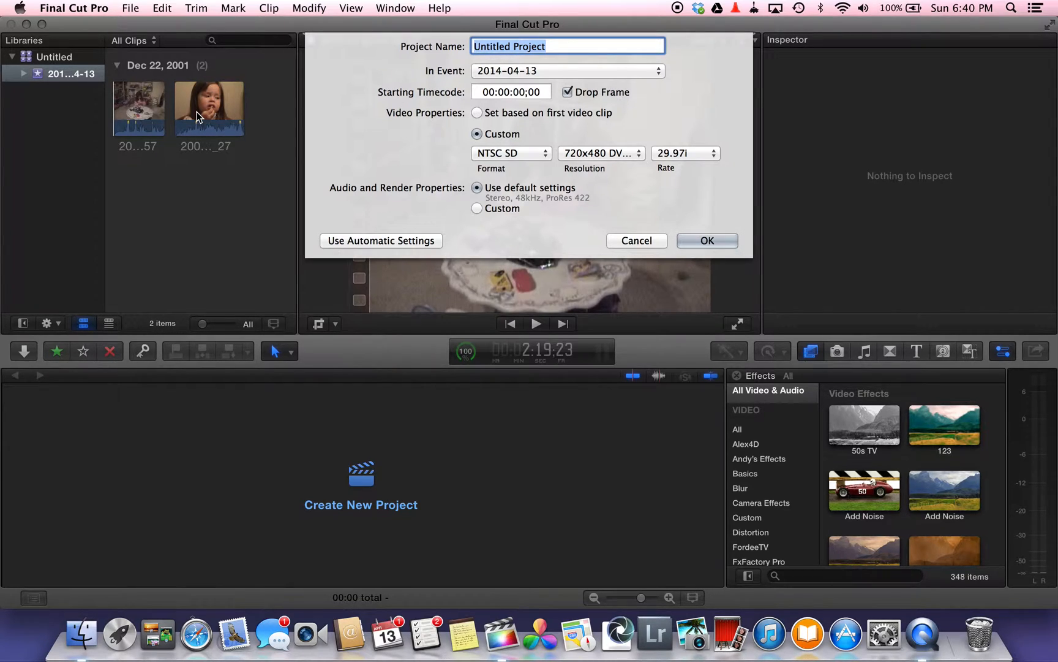
left_click(628, 151)
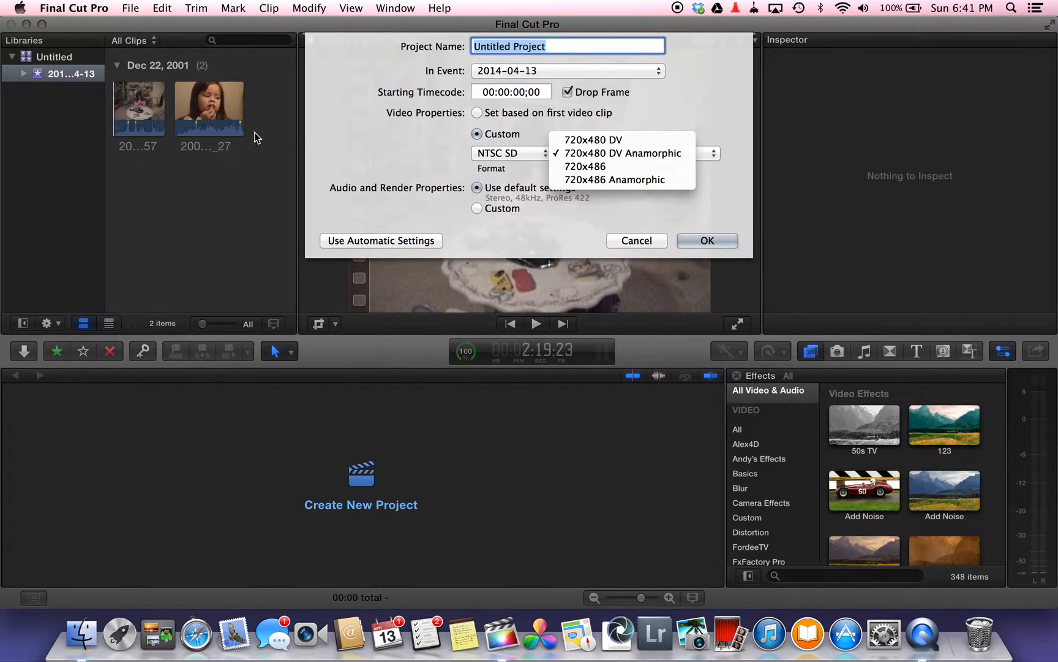
left_click(607, 154)
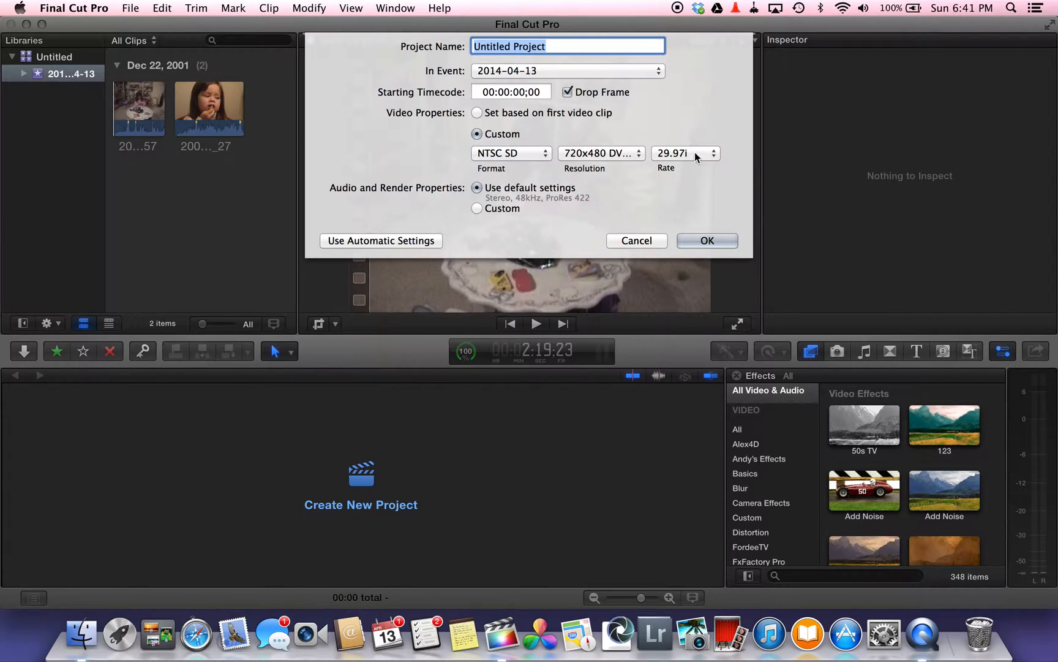
left_click(695, 153)
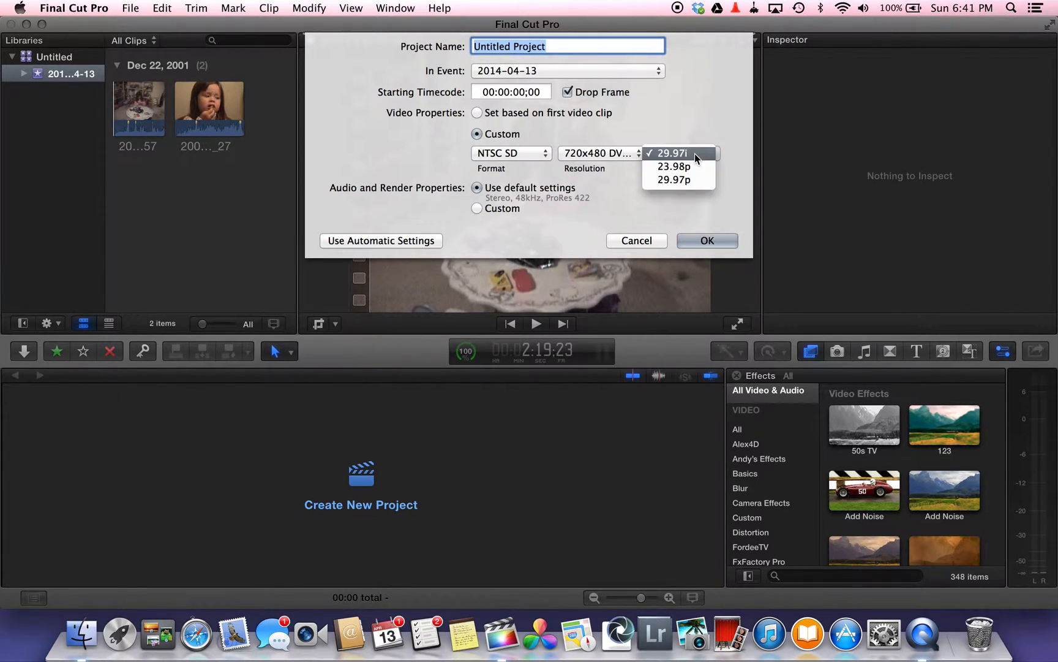
left_click(686, 180)
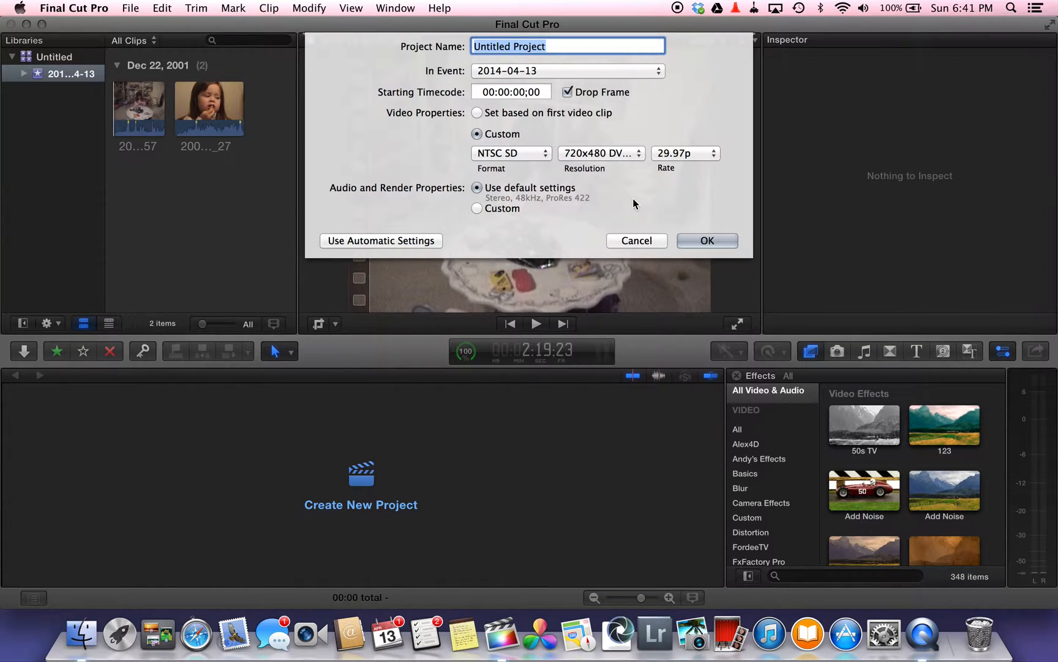
left_click(731, 240)
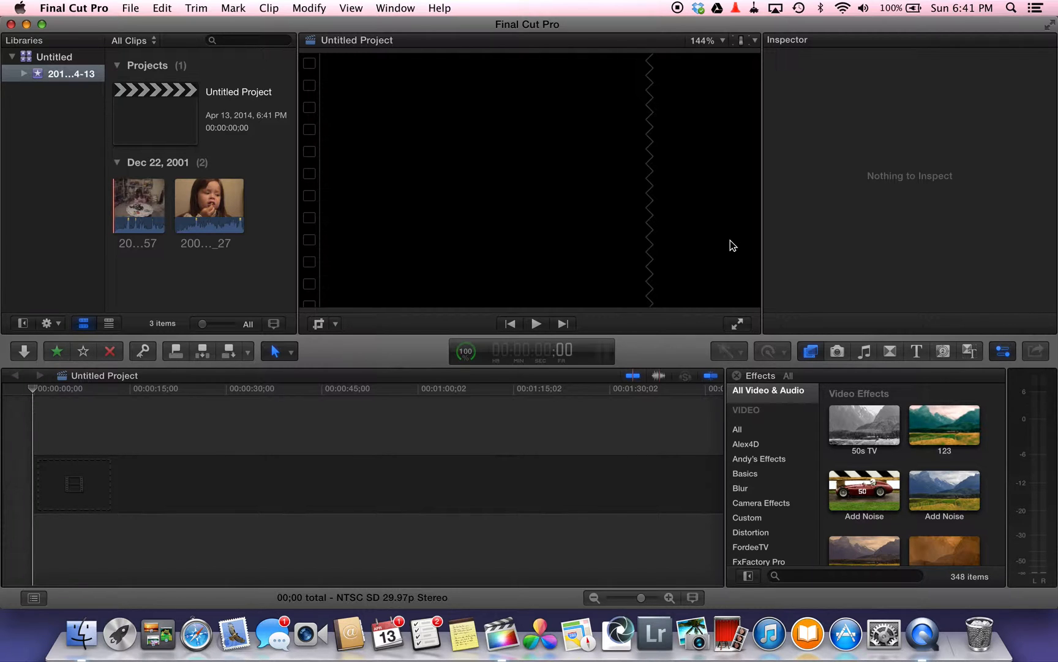
left_click(216, 202)
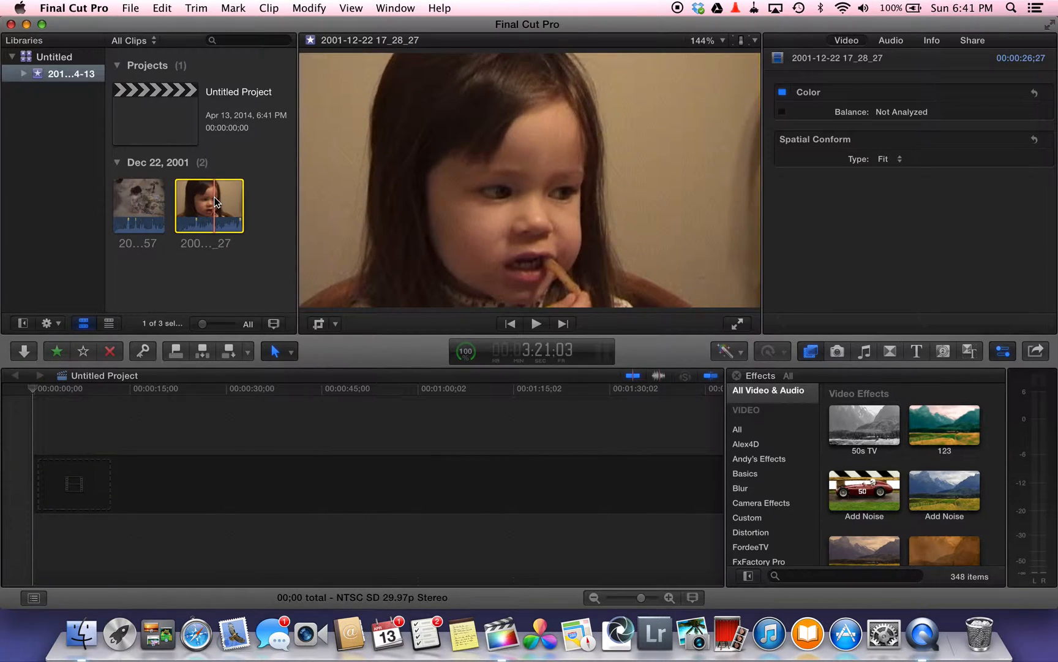
left_click_drag(197, 332, 119, 468)
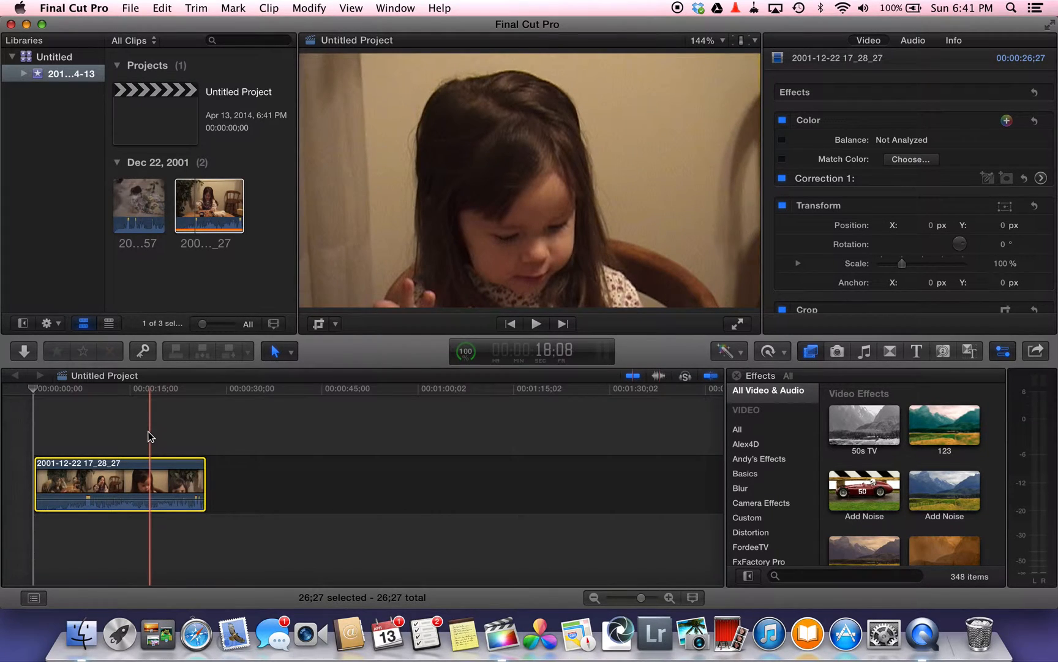
left_click(147, 429)
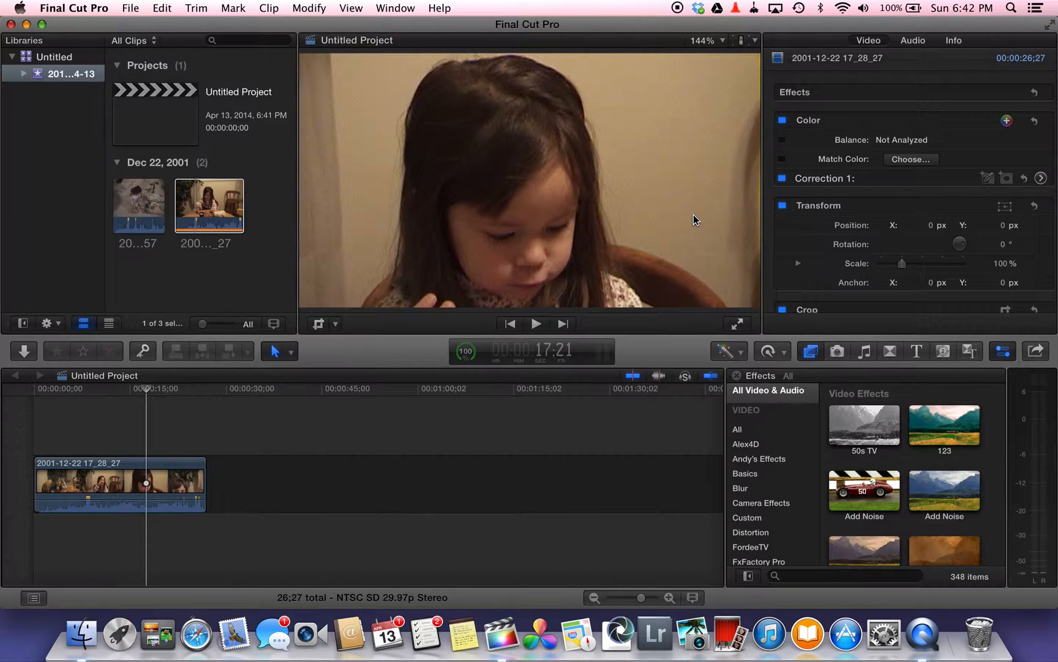
Step: Search the effects for "noise" and apply the Reduce Noise effect to the clip in the timeline
left_click(814, 576)
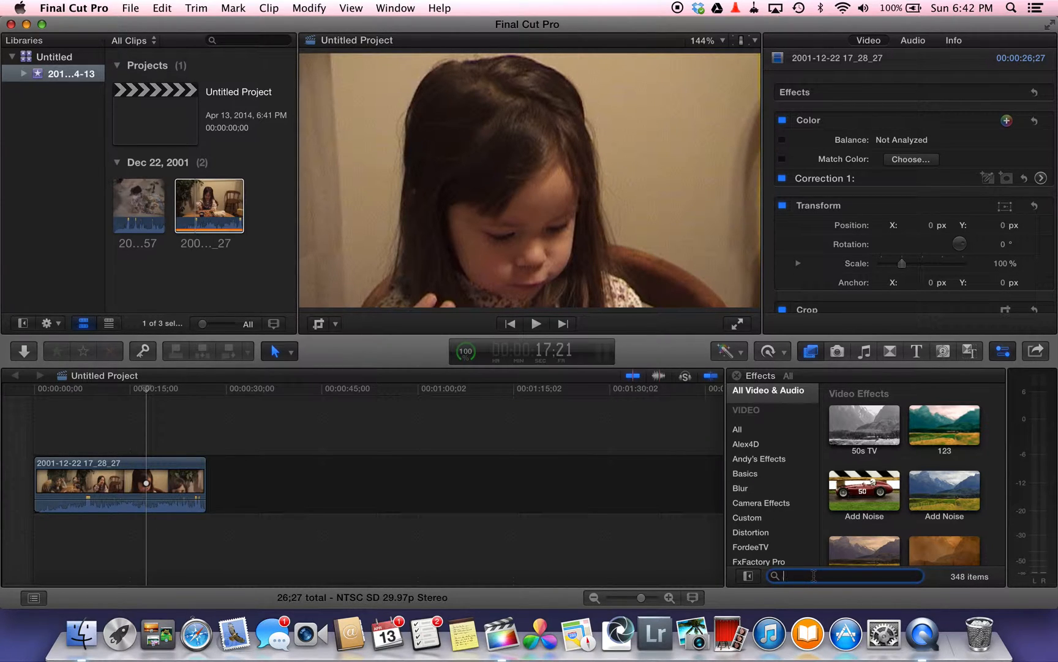
type("neat")
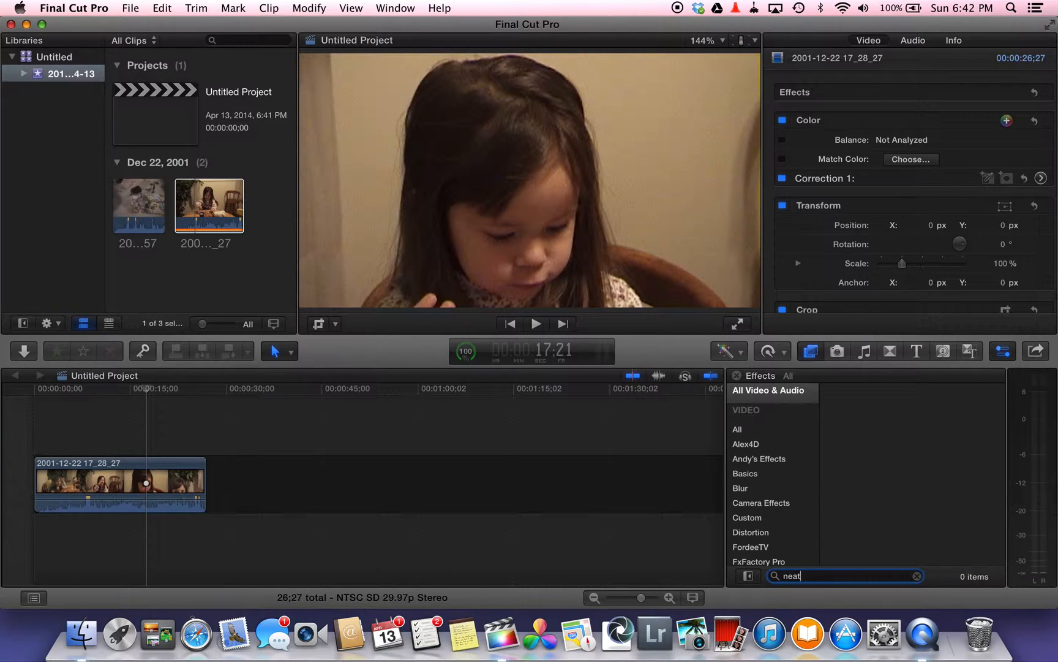
key("BackSpace")
key("BackSpace")
key("BackSpace")
type("o")
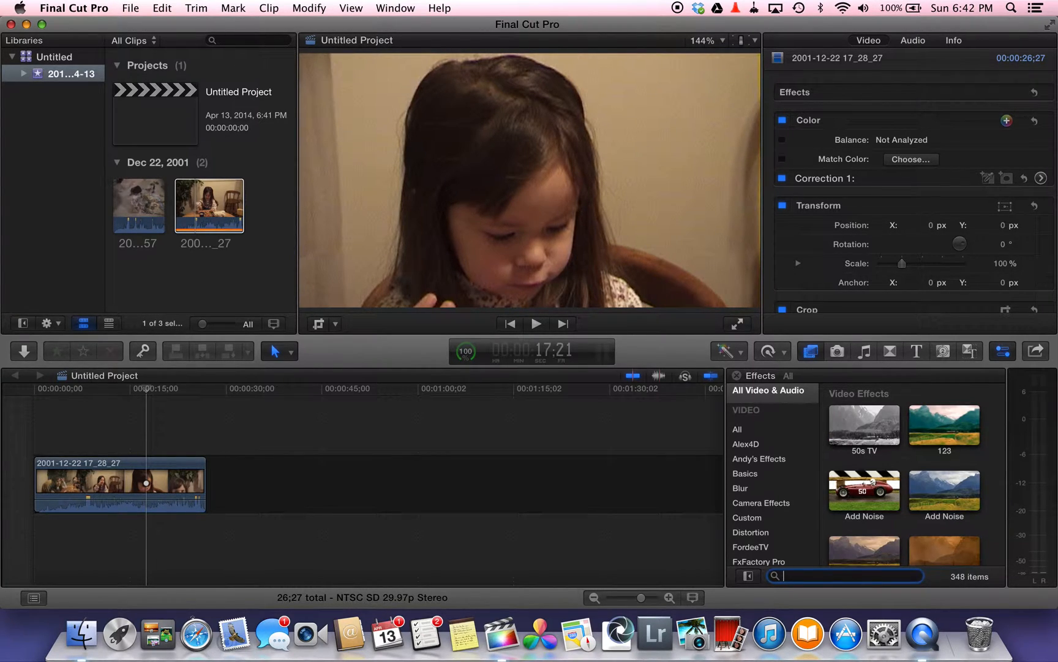
key("BackSpace")
type("noise")
left_click(937, 499)
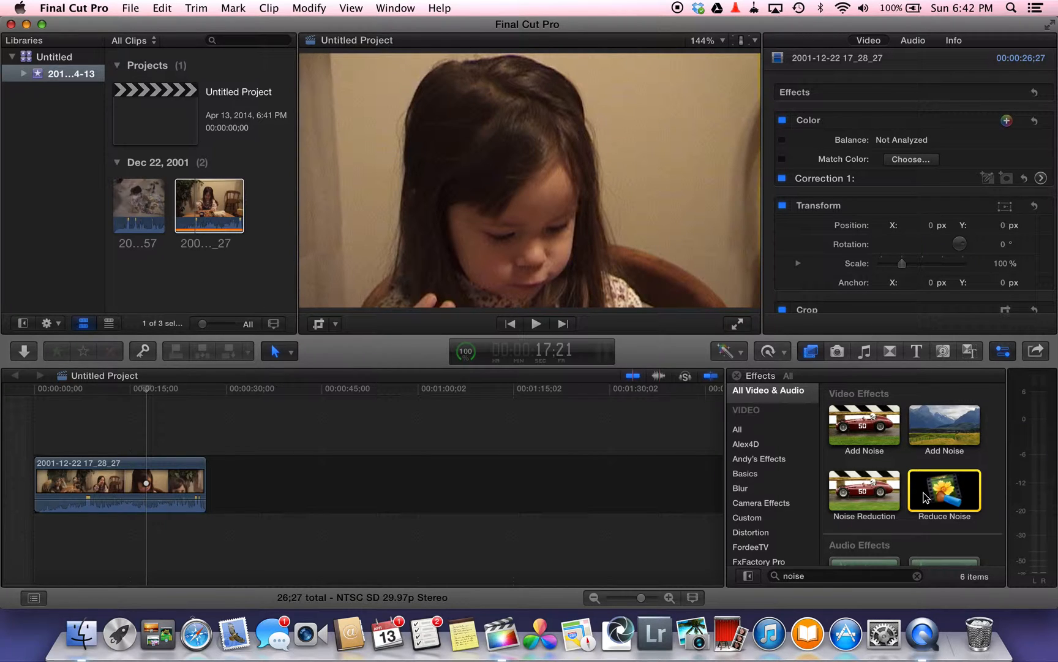
left_click_drag(926, 497, 124, 477)
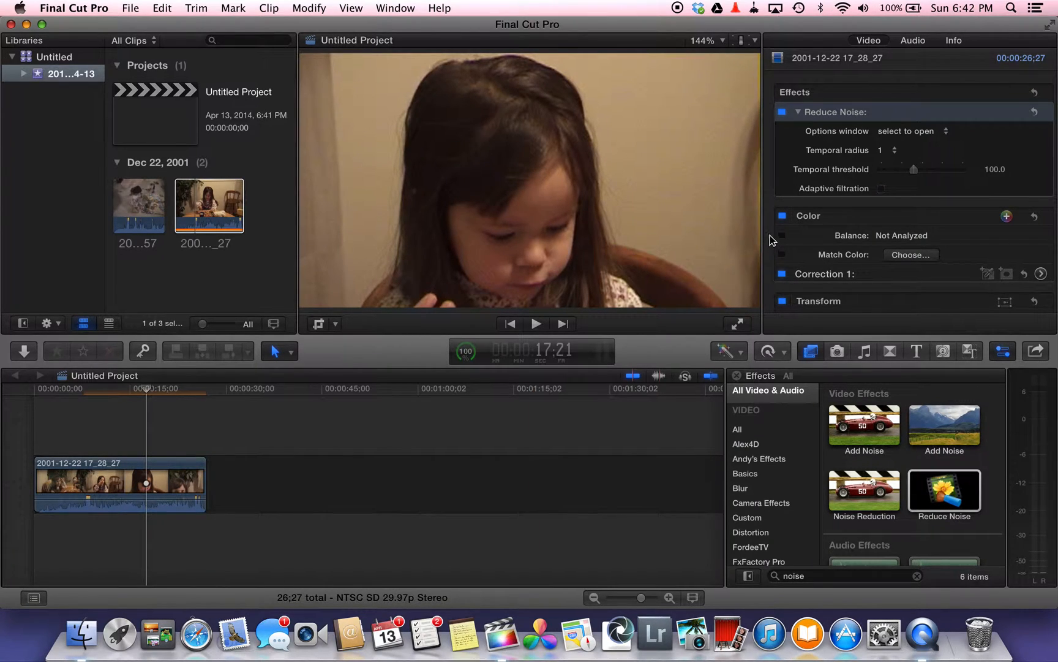
Step: Open the Reduce Noise options window, generate an automatic noise profile from the current frame and apply it
left_click(903, 131)
left_click(907, 133)
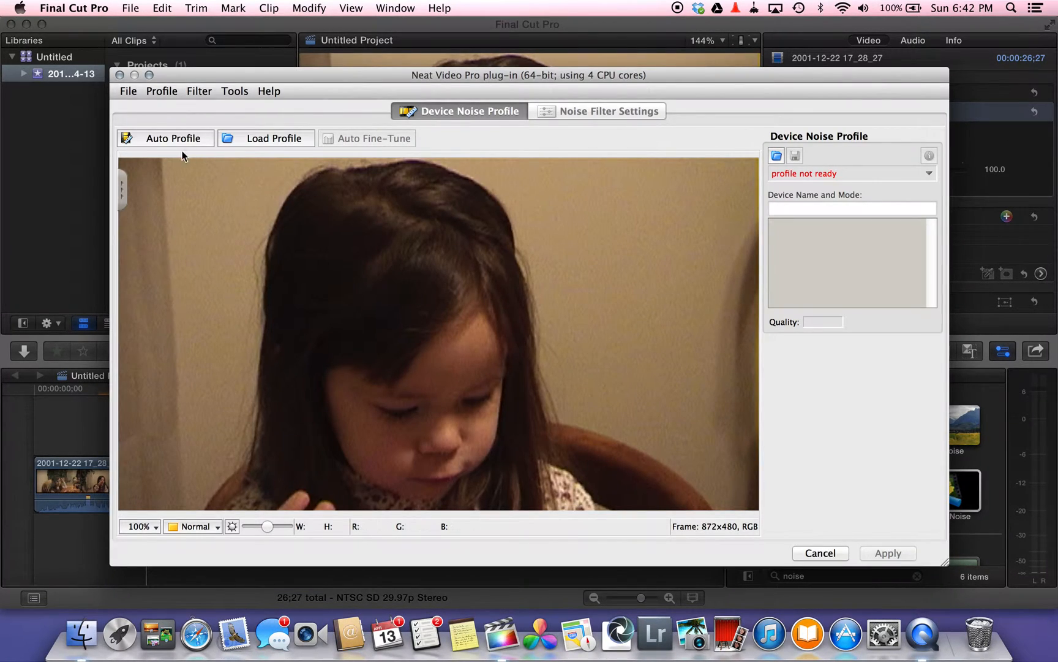
left_click(175, 139)
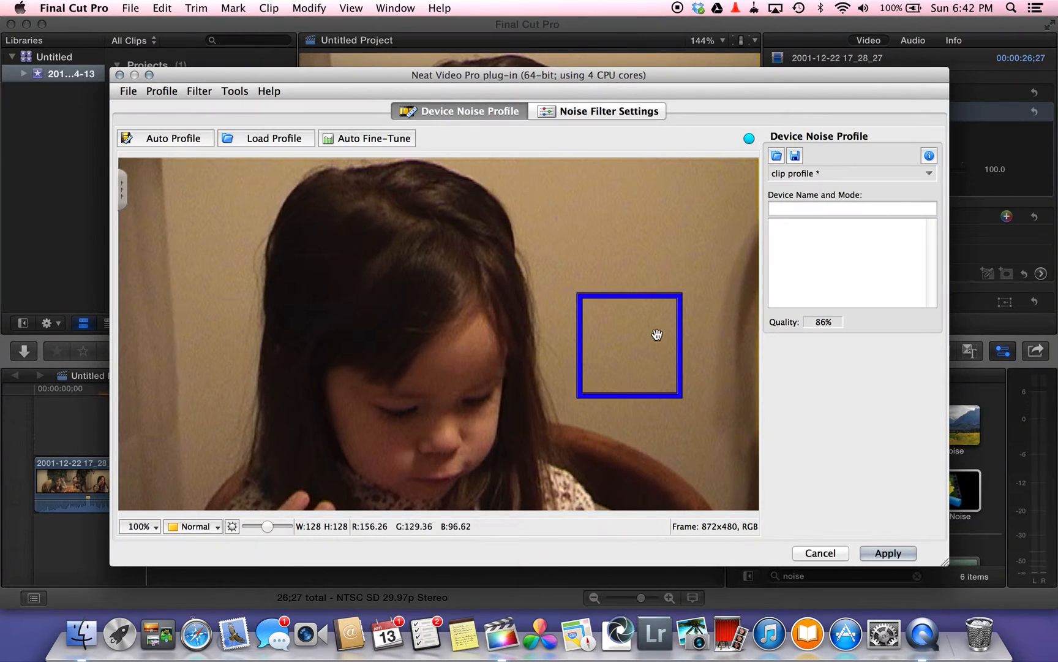
left_click_drag(626, 345, 589, 225)
left_click(722, 406)
left_click(175, 140)
left_click(884, 552)
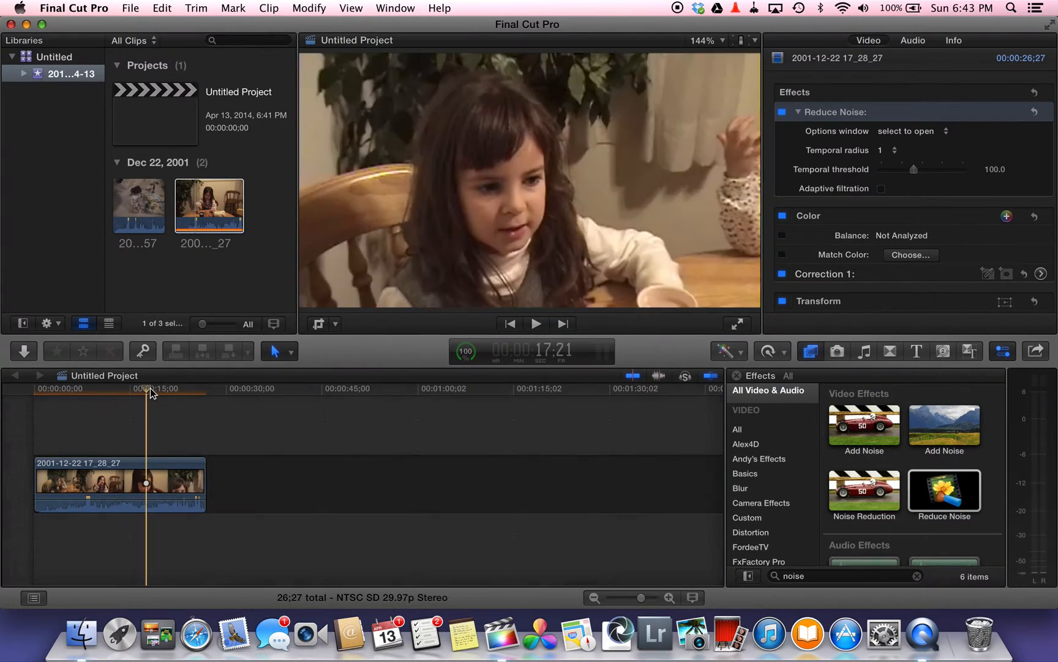
Step: At about 14:04, reopen the Reduce Noise options, set luminance noise reduction to 65% and sharpening to 100%, and apply the settings
left_click_drag(149, 388, 124, 381)
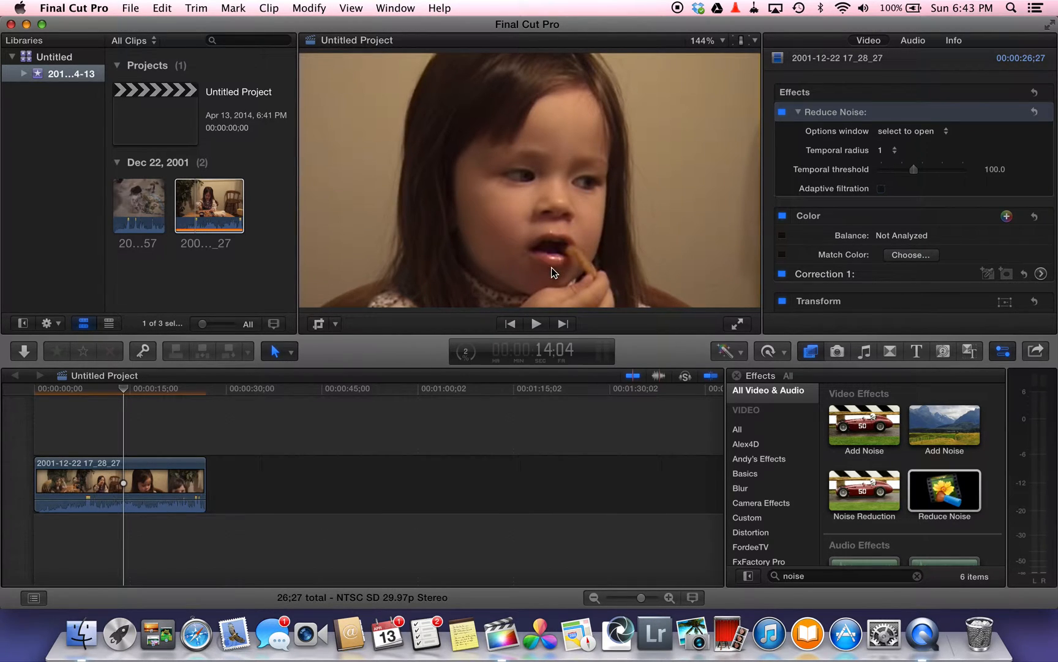
left_click(906, 132)
left_click(904, 132)
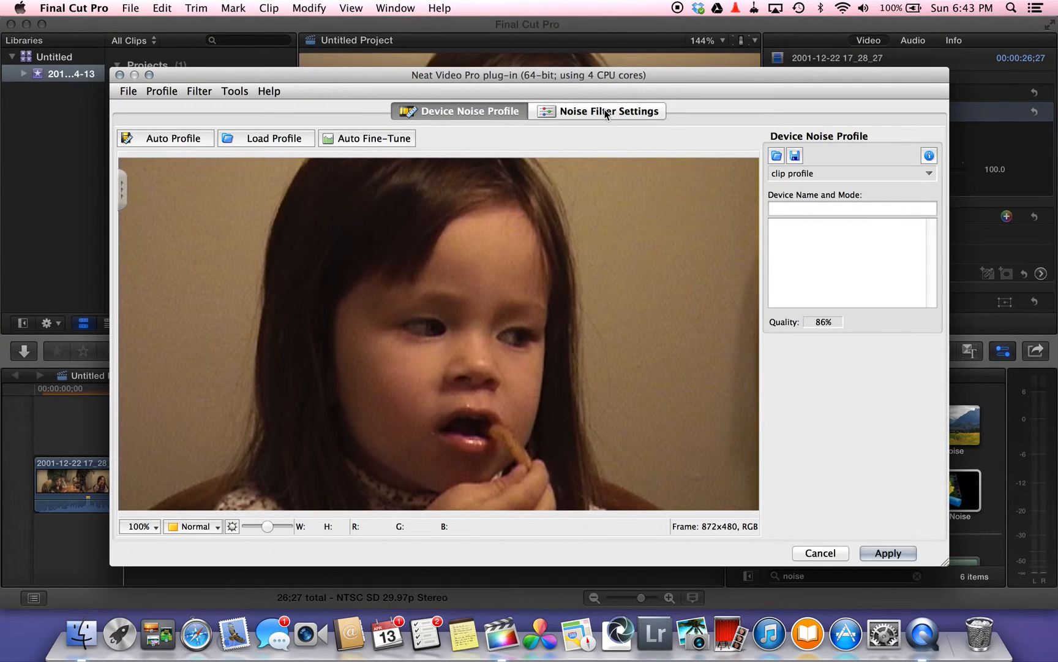
left_click(606, 115)
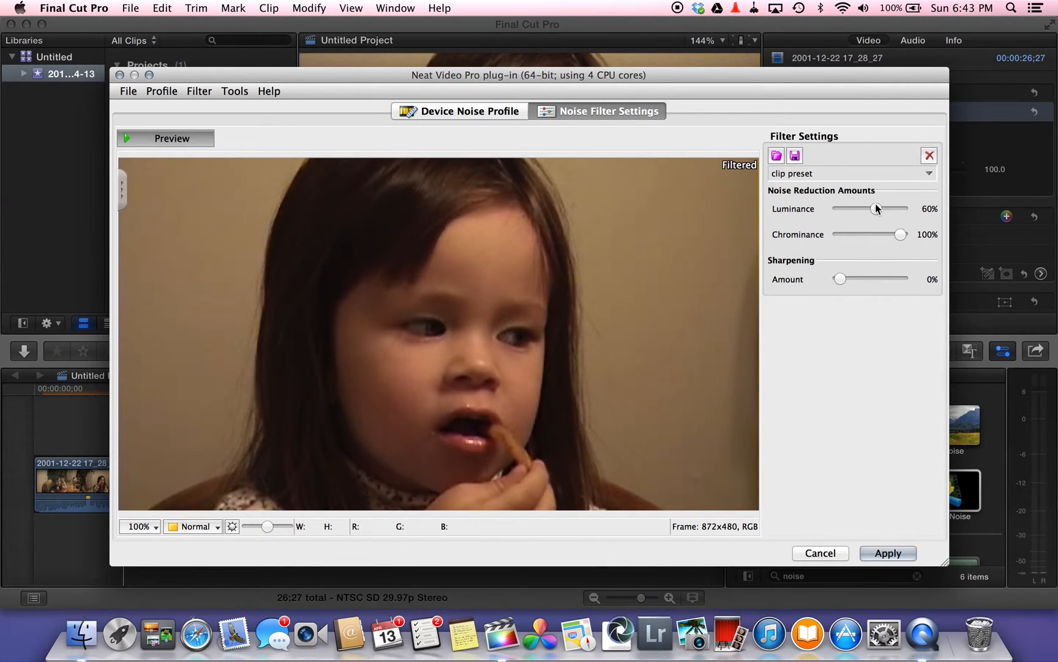
left_click_drag(878, 211, 880, 211)
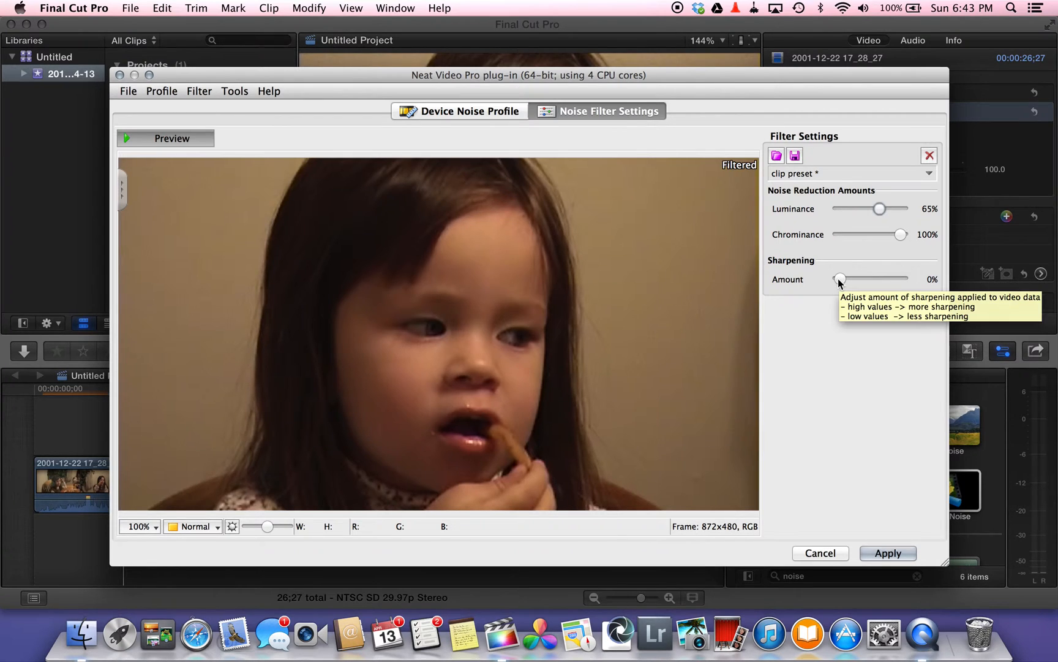
left_click_drag(838, 279, 863, 284)
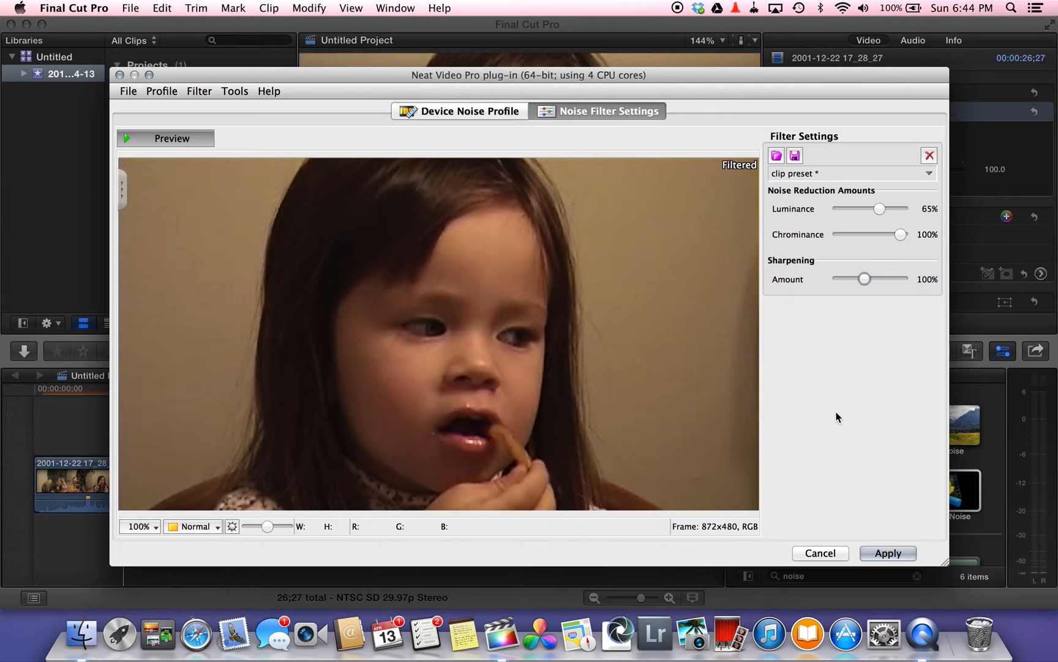
left_click(888, 553)
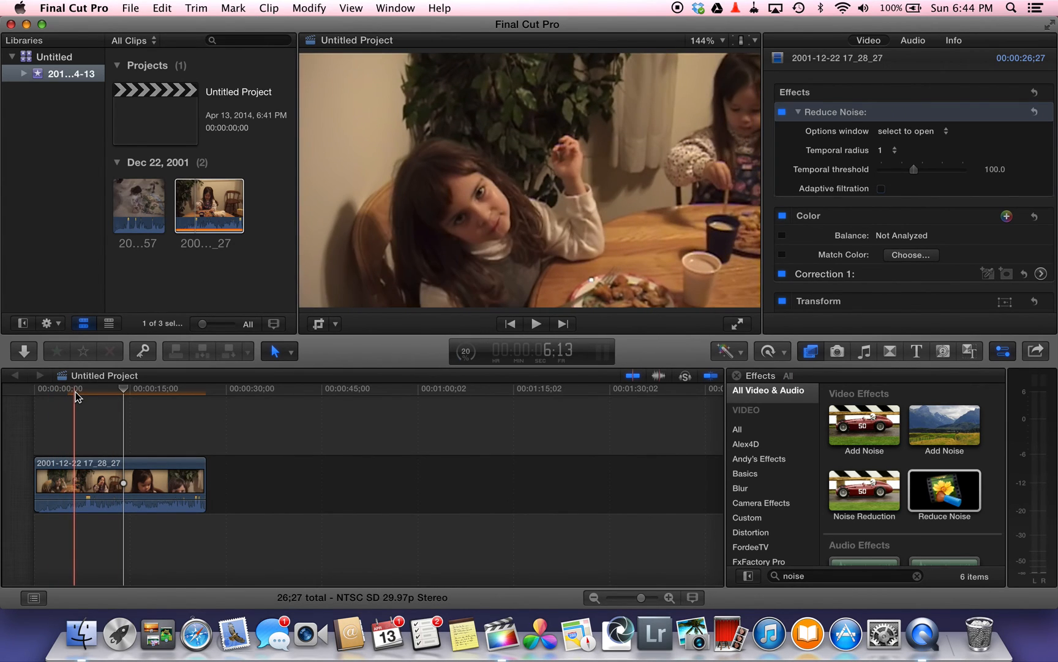
Step: Close the editing window together with its library
left_click(10, 23)
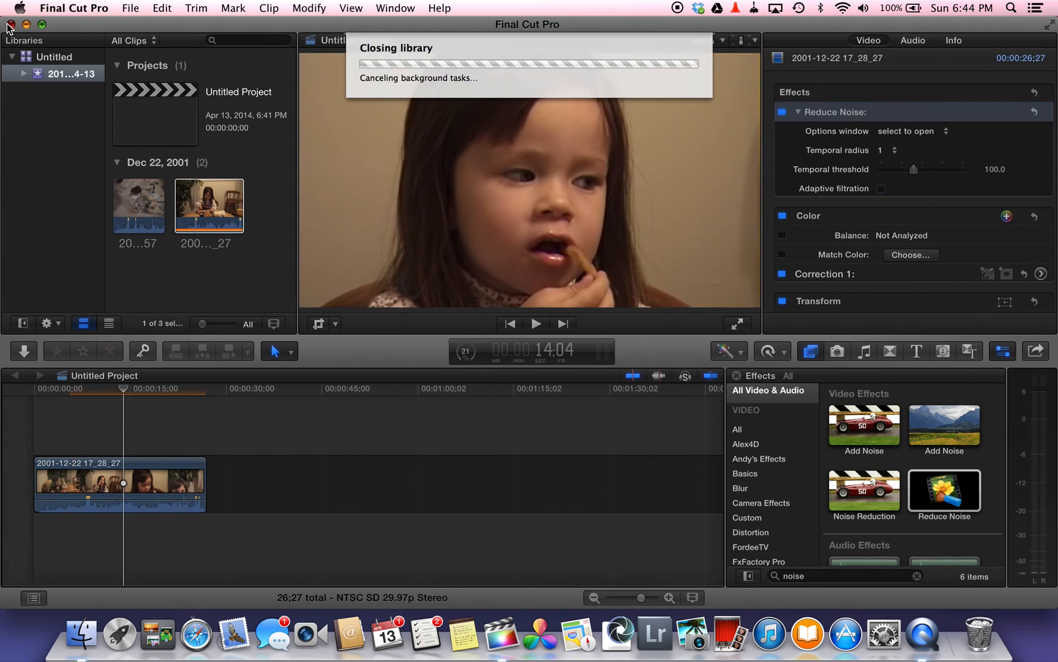